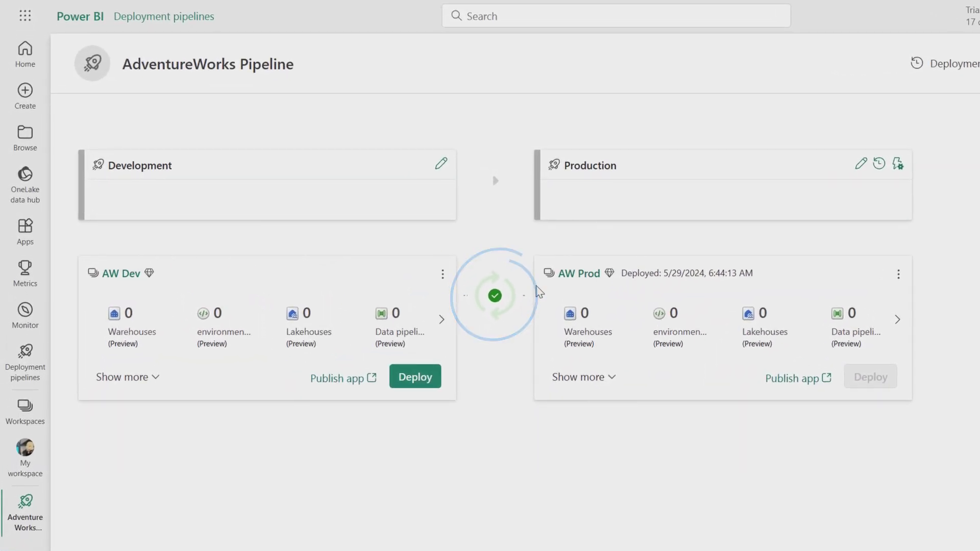
# Review the production semantic model's settings, then return to the AdventureWorks pipeline.
pyautogui.click(579, 273)
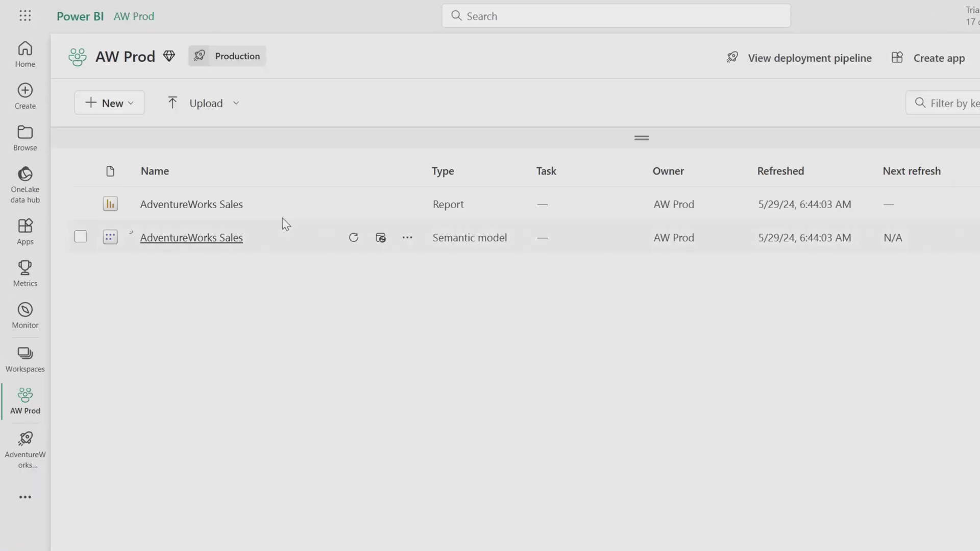
pyautogui.click(409, 239)
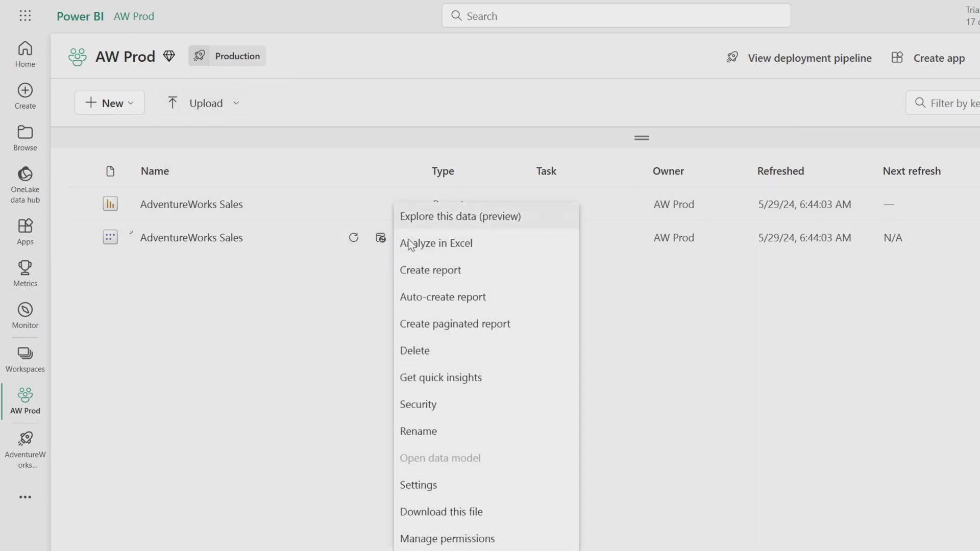
pyautogui.click(434, 491)
pyautogui.scroll(-5, 460, 306)
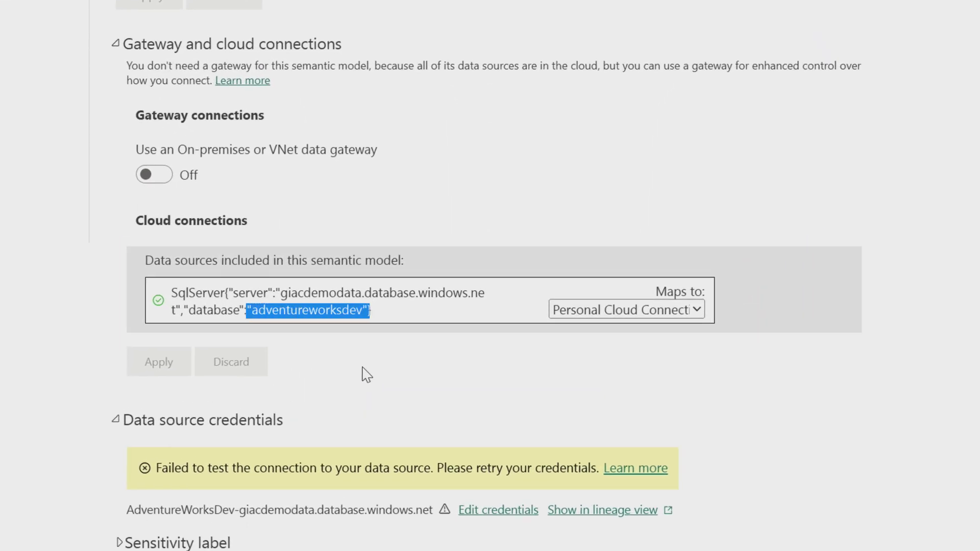
pyautogui.click(29, 397)
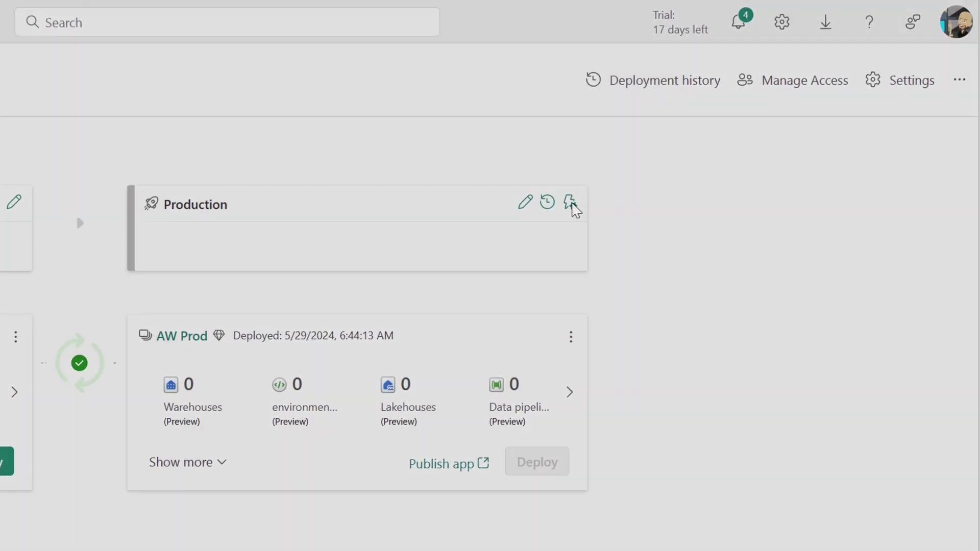
# Start a Production data source rule for AdventureWorks Sales replacing adventureworksdev.
pyautogui.click(567, 204)
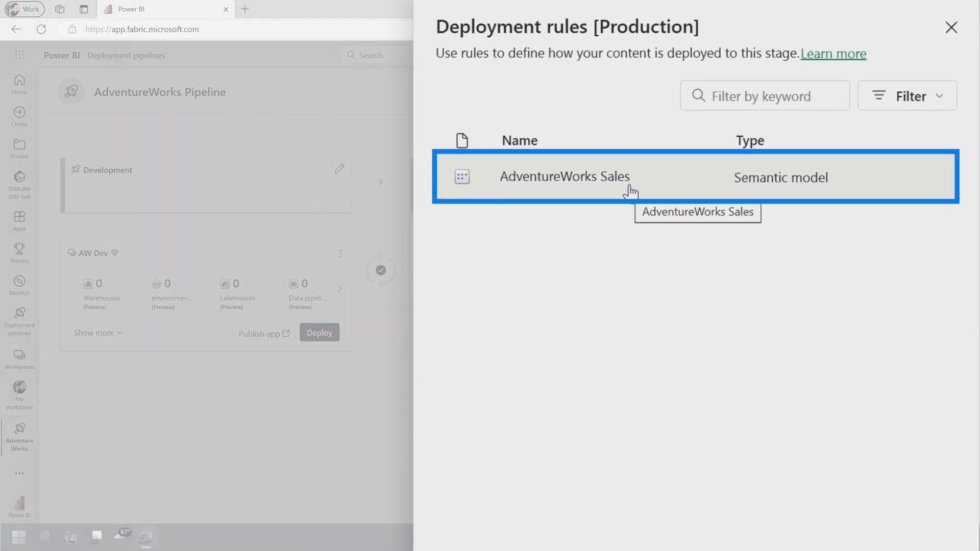
pyautogui.click(629, 193)
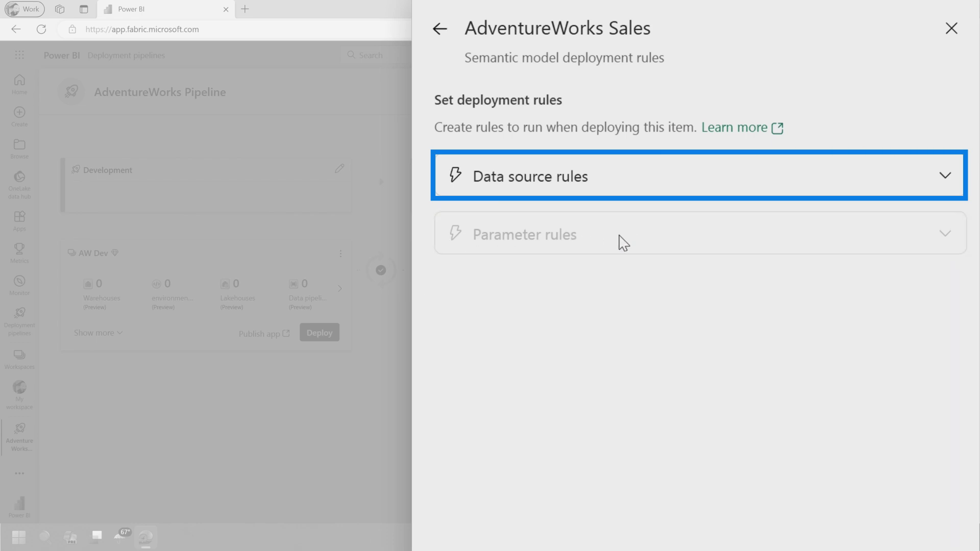
pyautogui.click(592, 180)
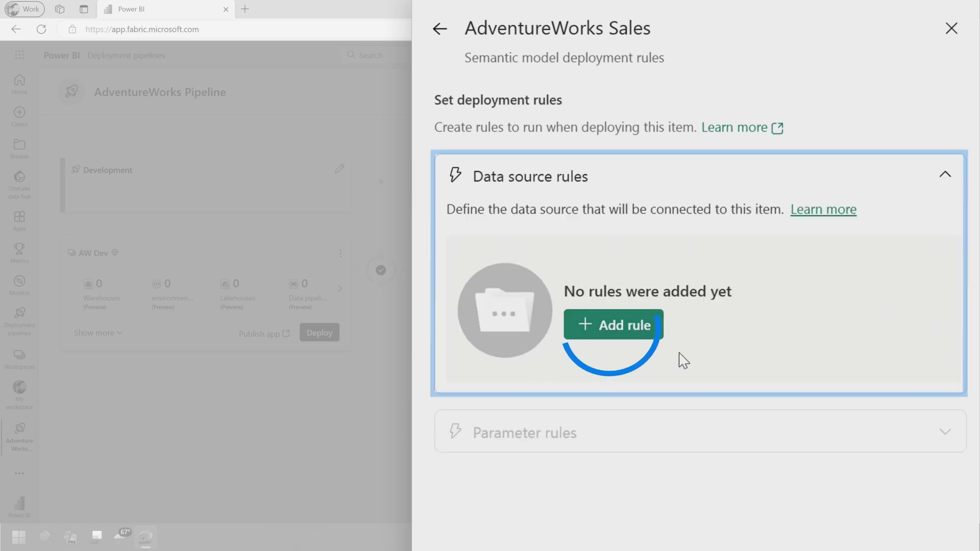
pyautogui.click(626, 335)
pyautogui.click(564, 356)
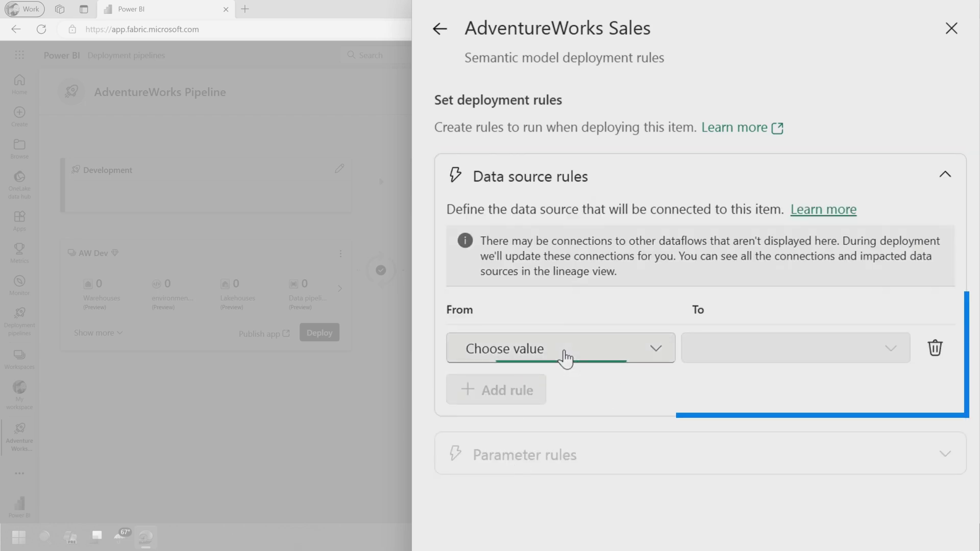
pyautogui.click(521, 409)
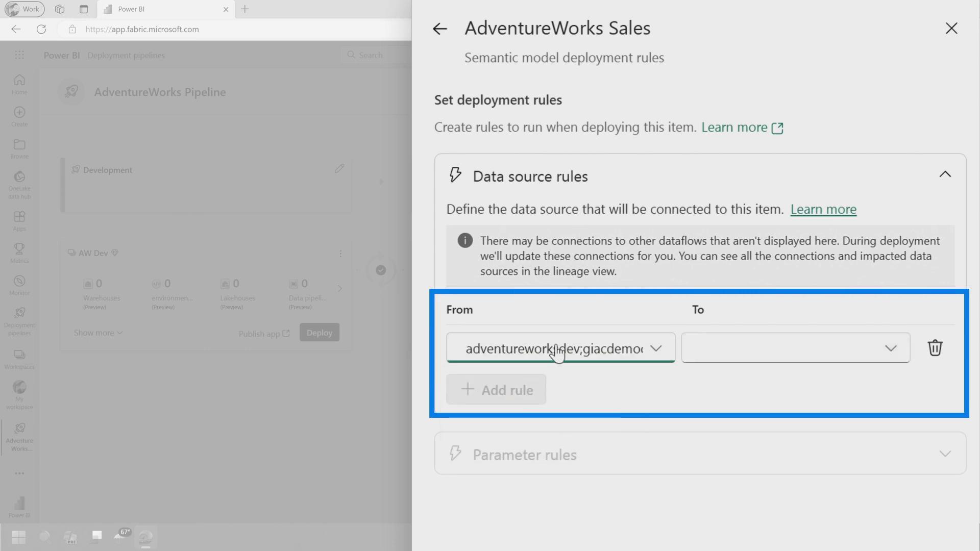
# Set the rule's target to Other with database adventureworkslt and save it.
pyautogui.click(727, 351)
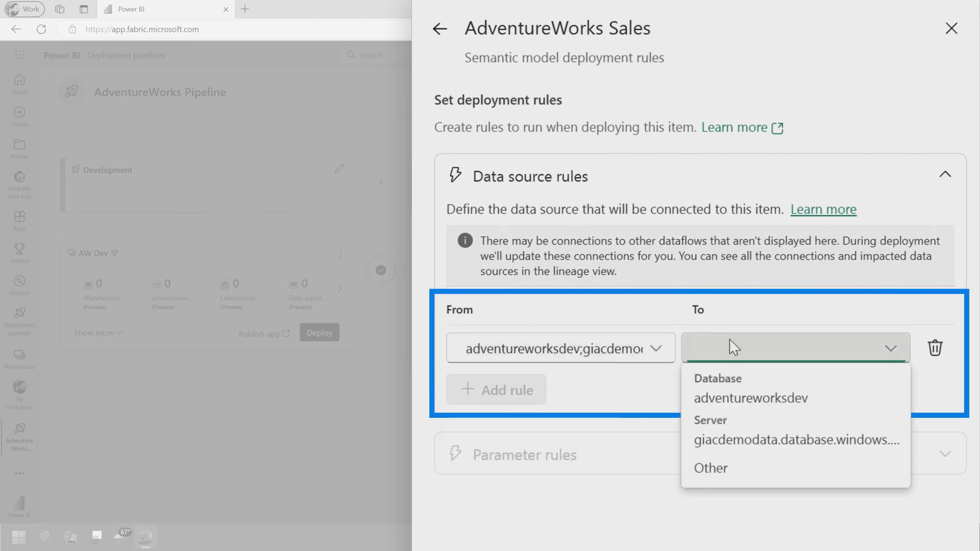
pyautogui.click(726, 470)
pyautogui.doubleClick(824, 414)
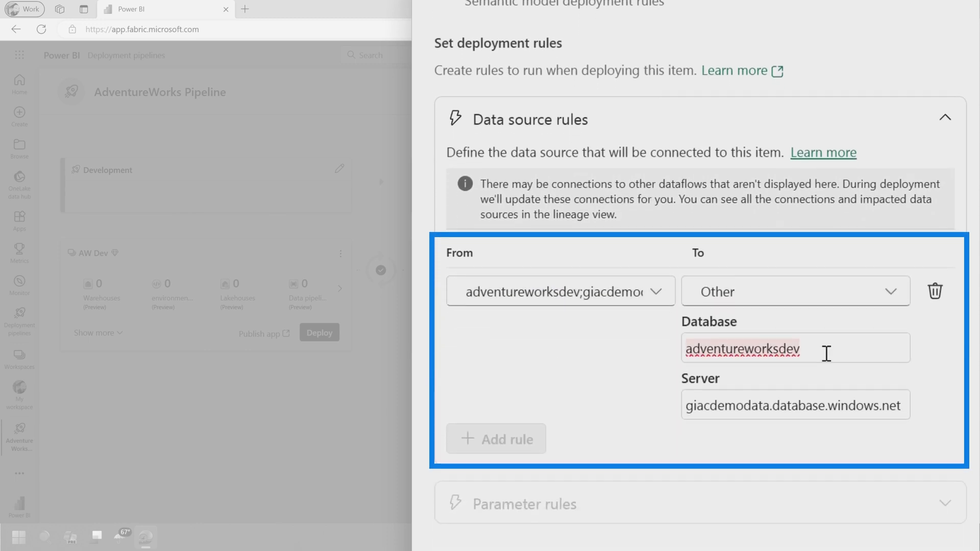
pyautogui.write('adventureworks')
pyautogui.scroll(-3, 825, 240)
pyautogui.write('lt')
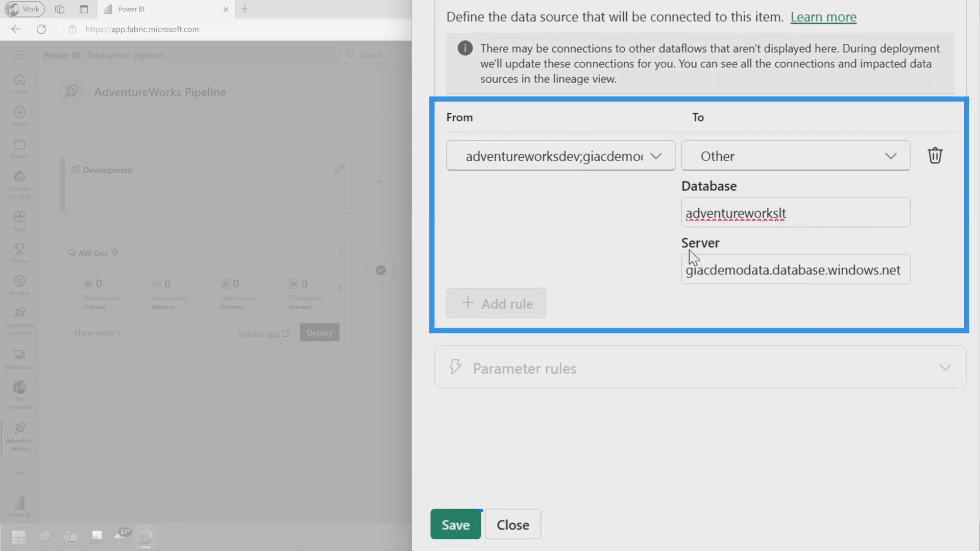
pyautogui.click(455, 528)
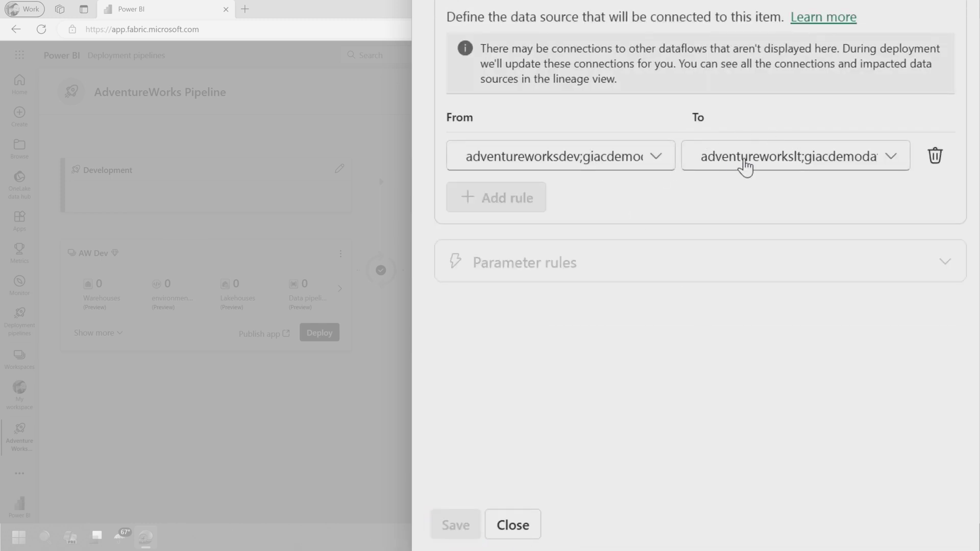
# Confirm the adventureworkslt target is kept and close the deployment rules.
pyautogui.click(745, 160)
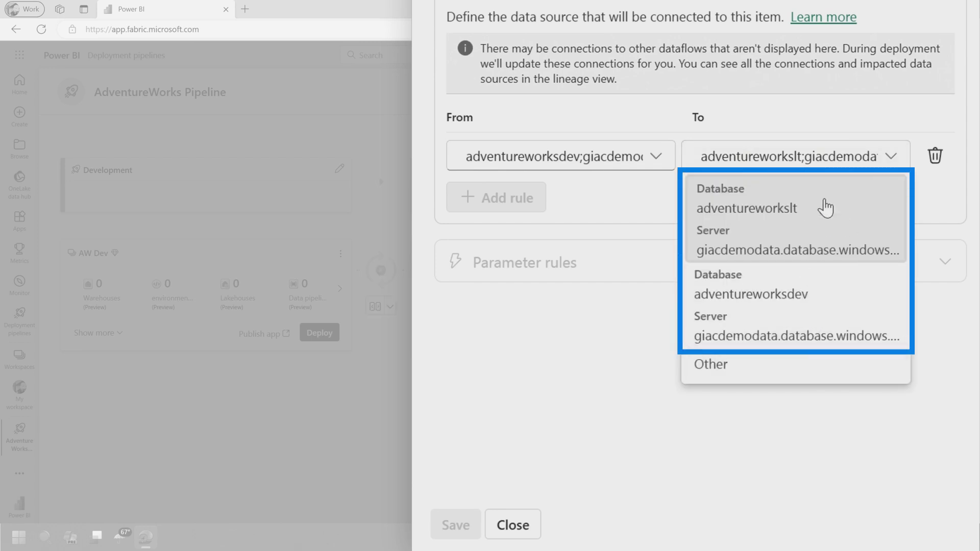
pyautogui.click(598, 414)
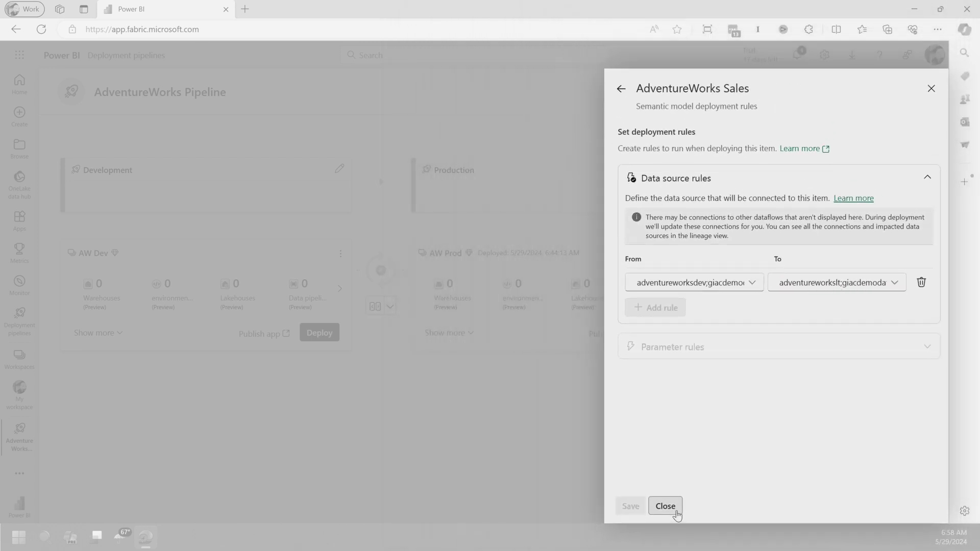
pyautogui.click(677, 514)
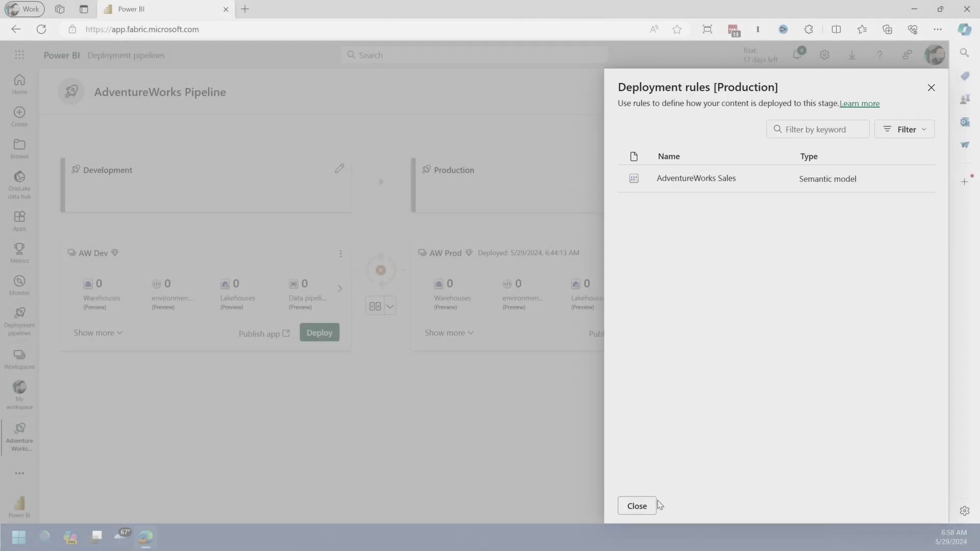
pyautogui.click(655, 507)
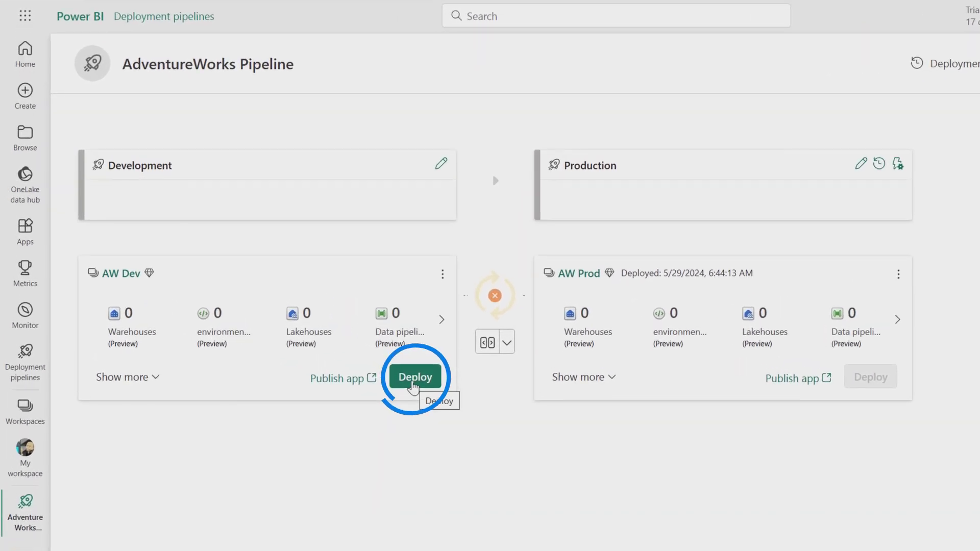
# Deploy AdventureWorks Sales from the Development stage to Production.
pyautogui.click(414, 378)
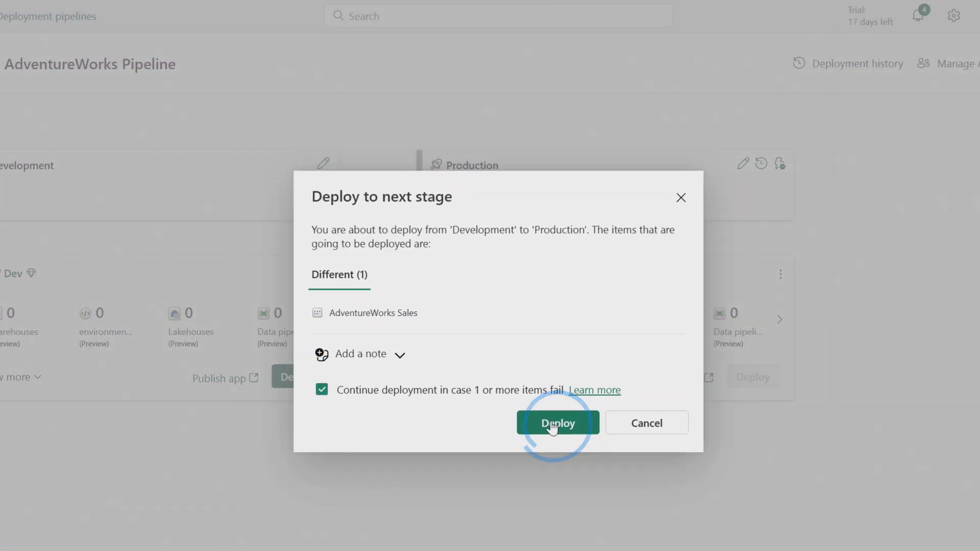
pyautogui.click(553, 427)
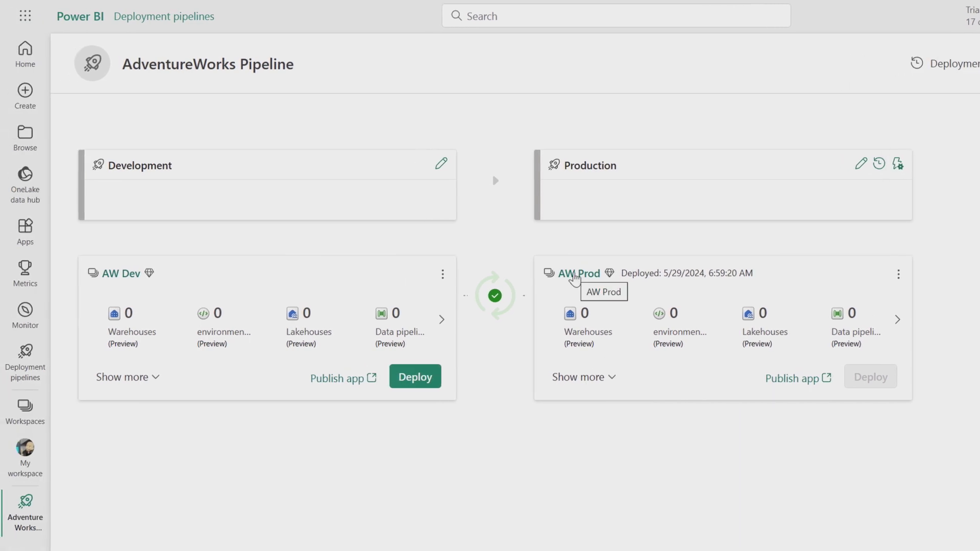
# Check that AW Prod's AdventureWorks Sales data source uses the adventureworkslt database.
pyautogui.click(575, 274)
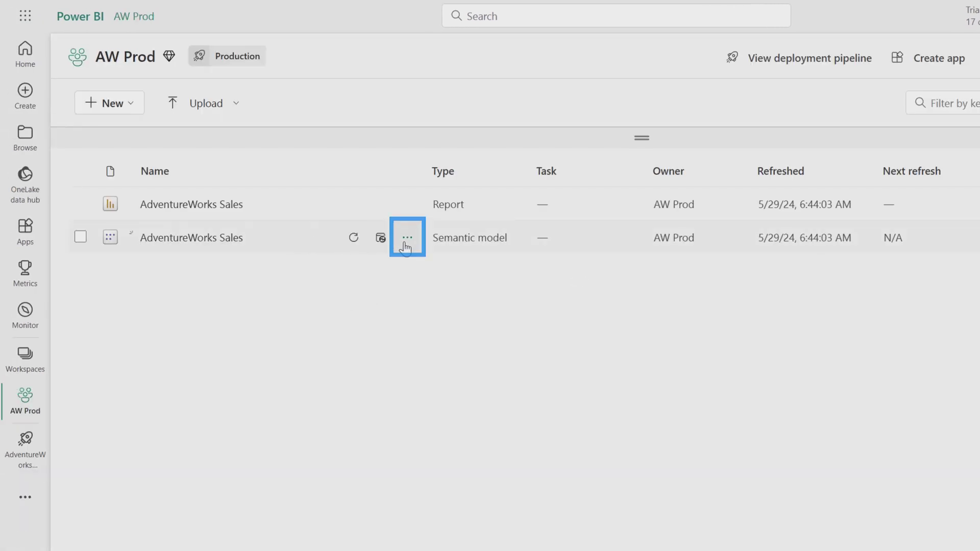
pyautogui.click(439, 483)
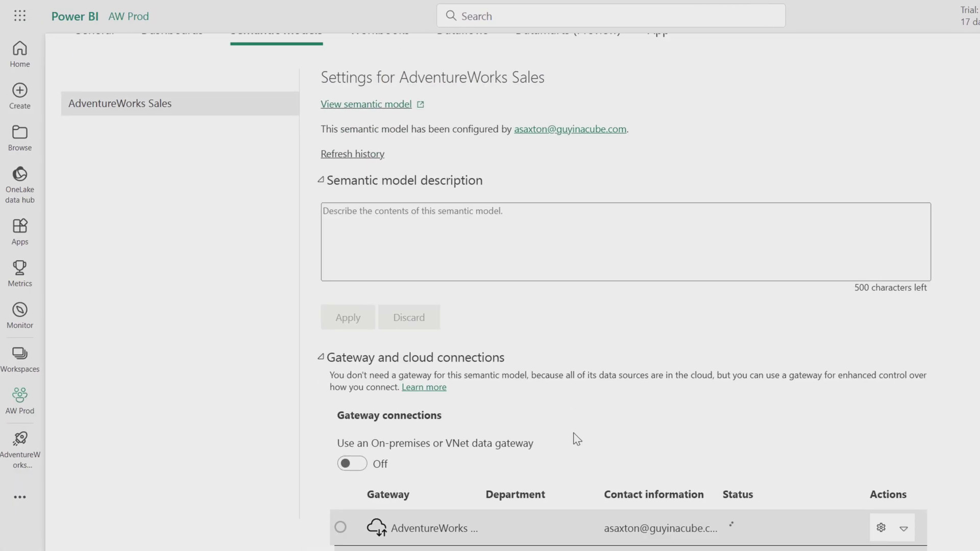
pyautogui.scroll(-5, 575, 438)
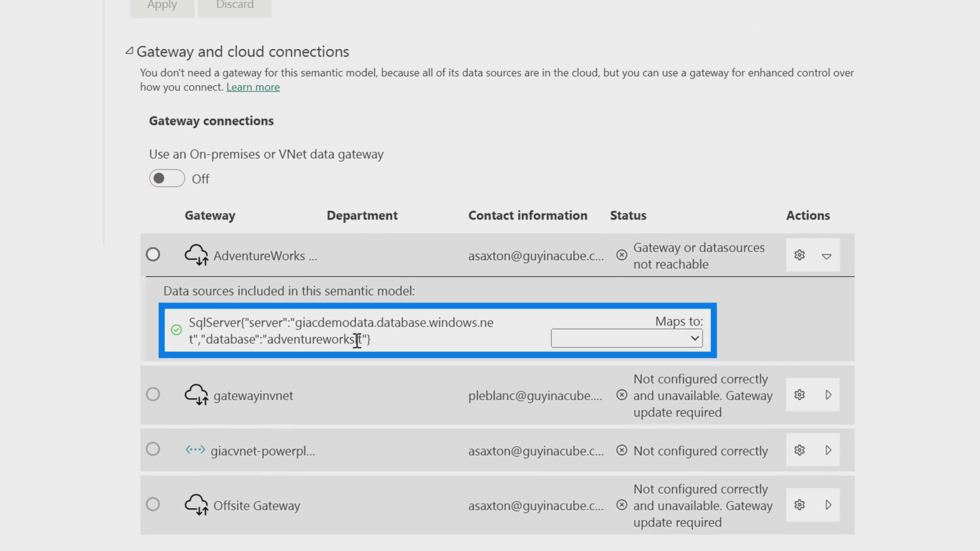
pyautogui.doubleClick(312, 341)
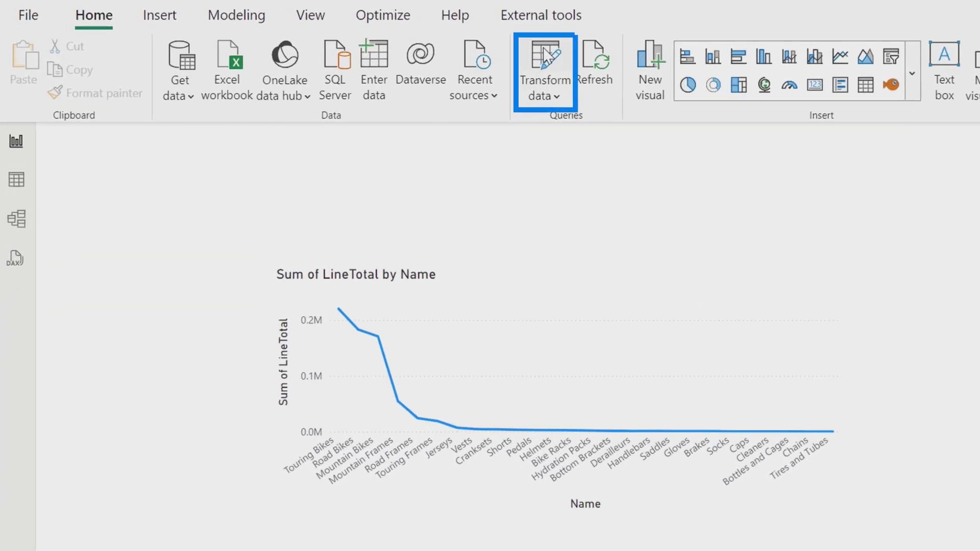
# Check the Database parameter reads AdventureWorksDev, close the editor, and view AW Dev.
pyautogui.click(548, 65)
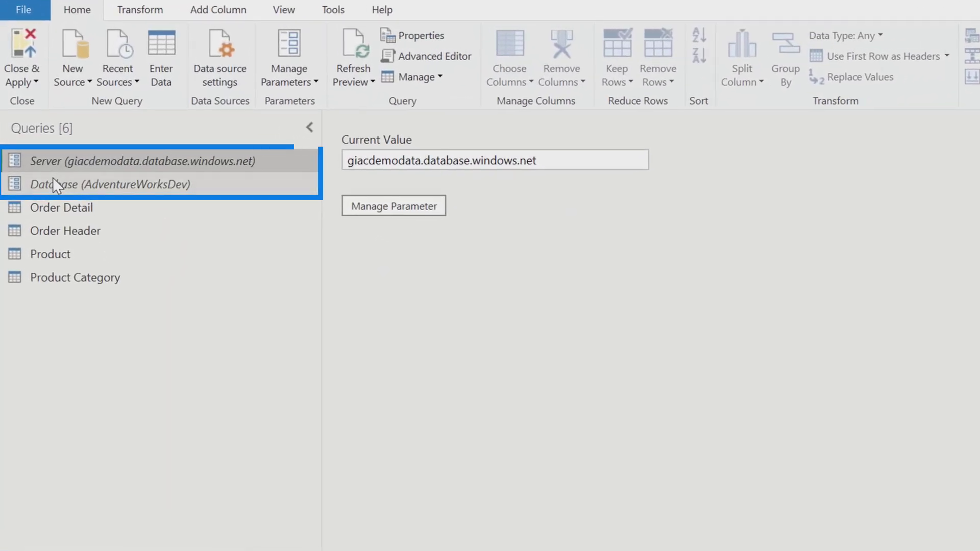
pyautogui.click(56, 187)
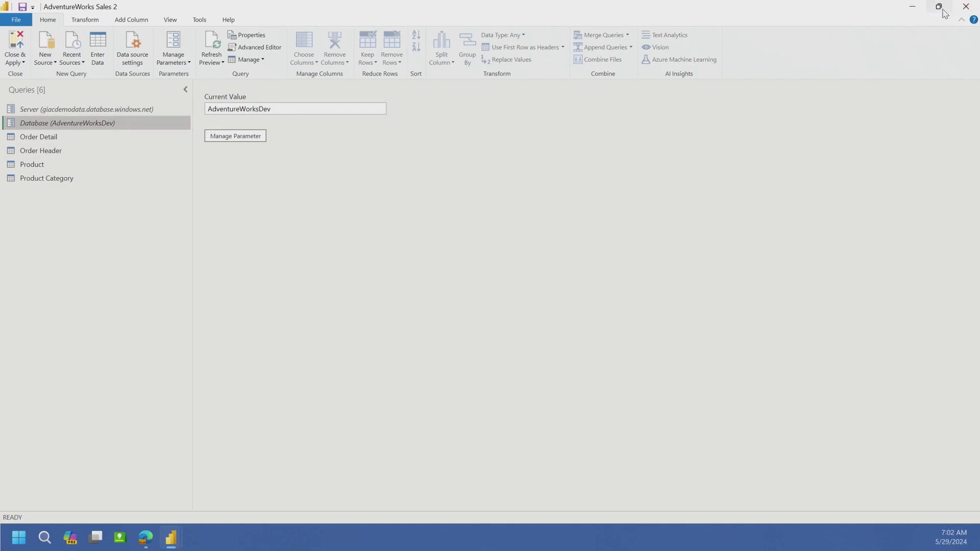
pyautogui.click(968, 8)
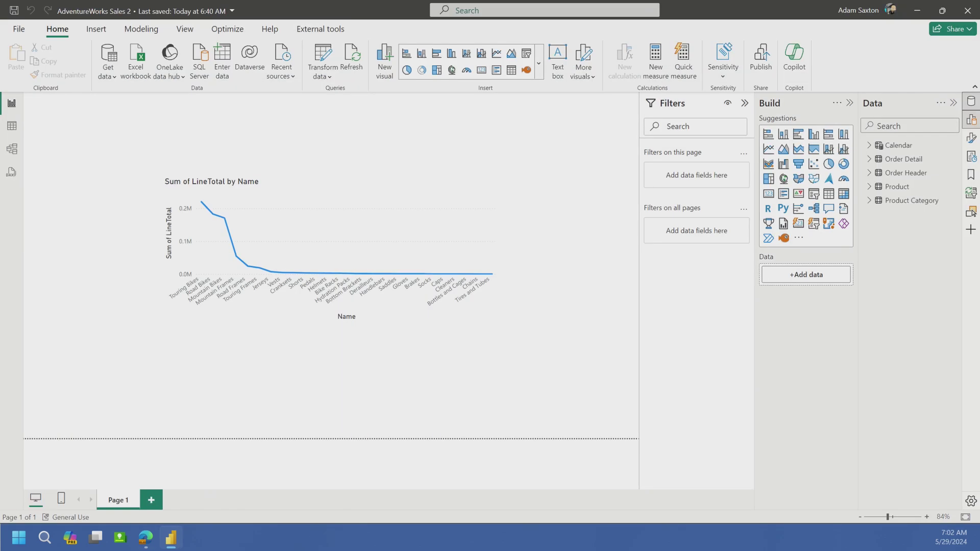
pyautogui.click(146, 537)
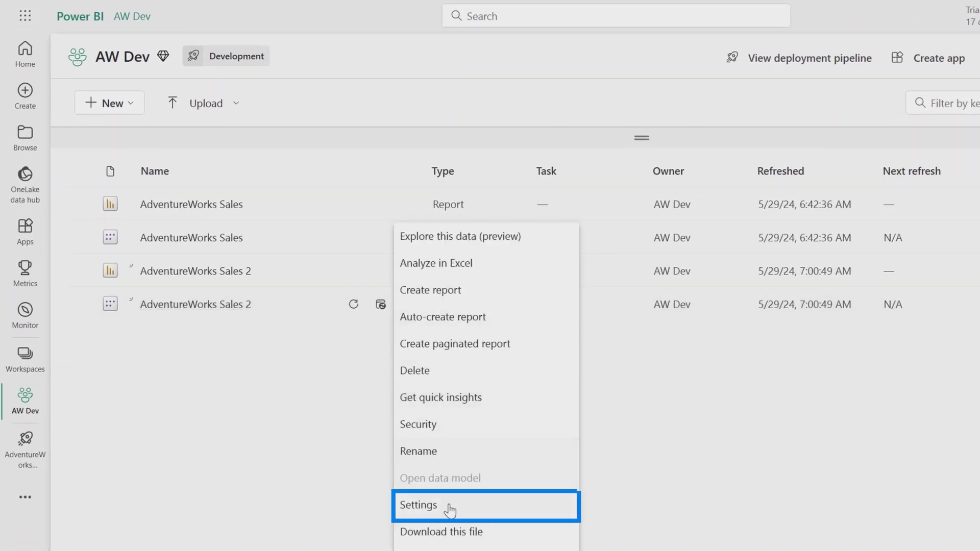
# Review AdventureWorks Sales 2's settings, showing its Server and Database parameters.
pyautogui.click(450, 506)
pyautogui.scroll(-2, 281, 281)
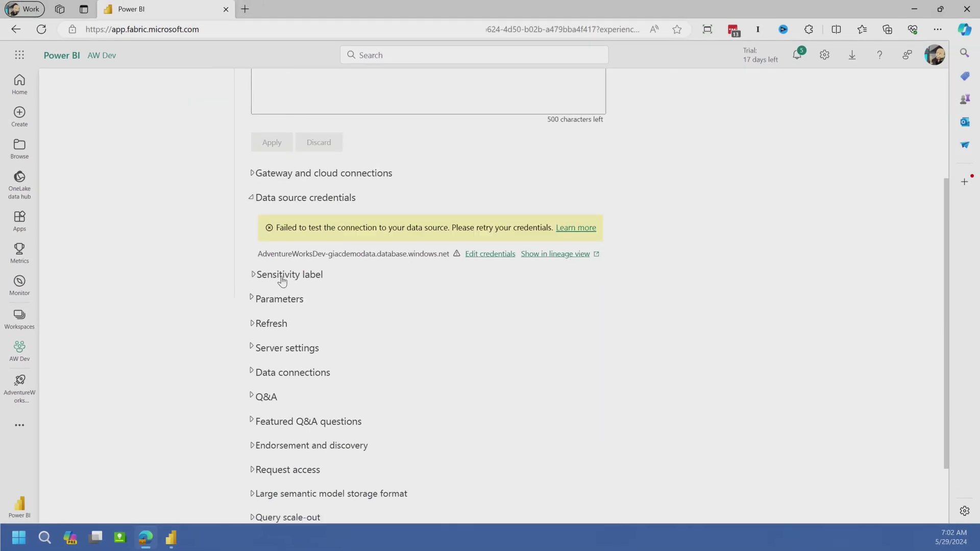
pyautogui.click(268, 299)
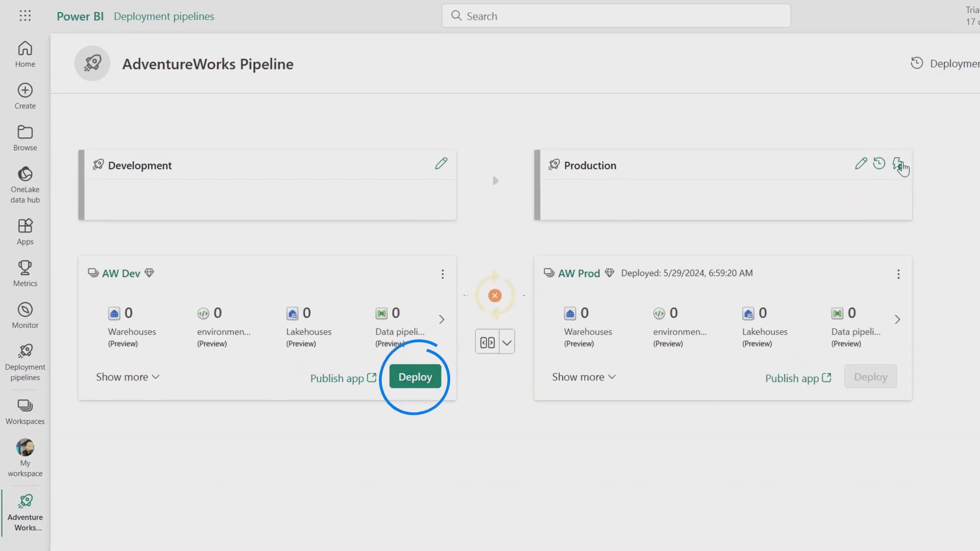
# Deploy the new AdventureWorks Sales 2 report and model to Production.
pyautogui.click(424, 376)
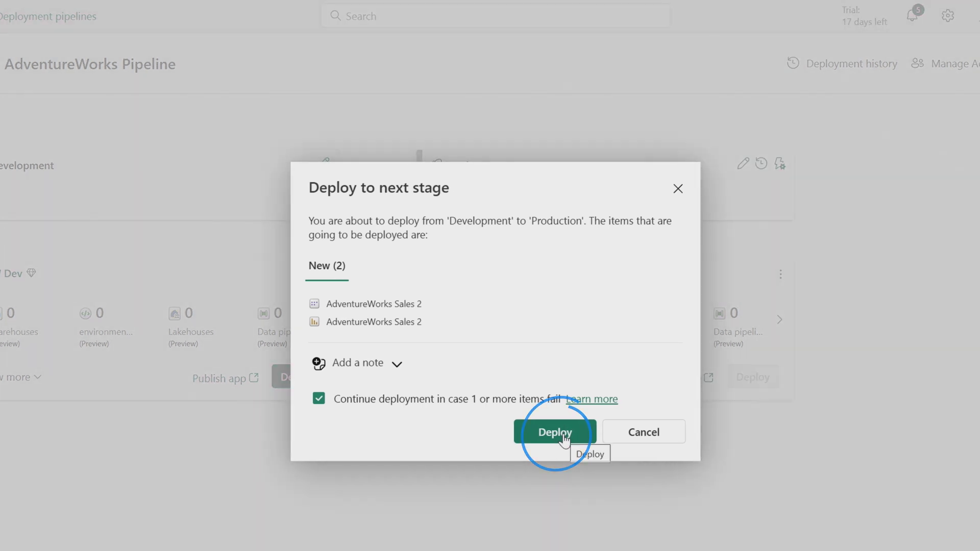
pyautogui.click(563, 439)
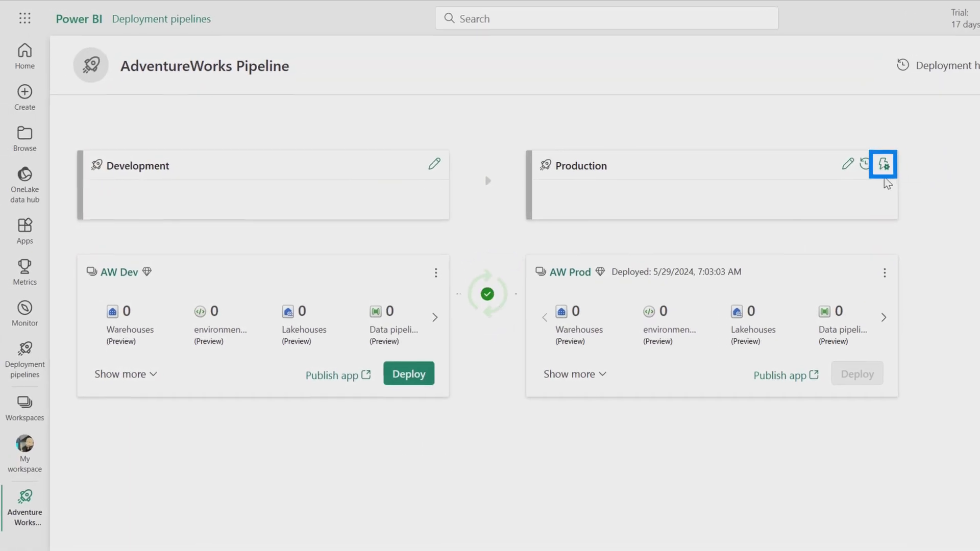
# Add and save a Production rule setting AdventureWorks Sales 2's Database to AdventureWorksLT.
pyautogui.click(899, 164)
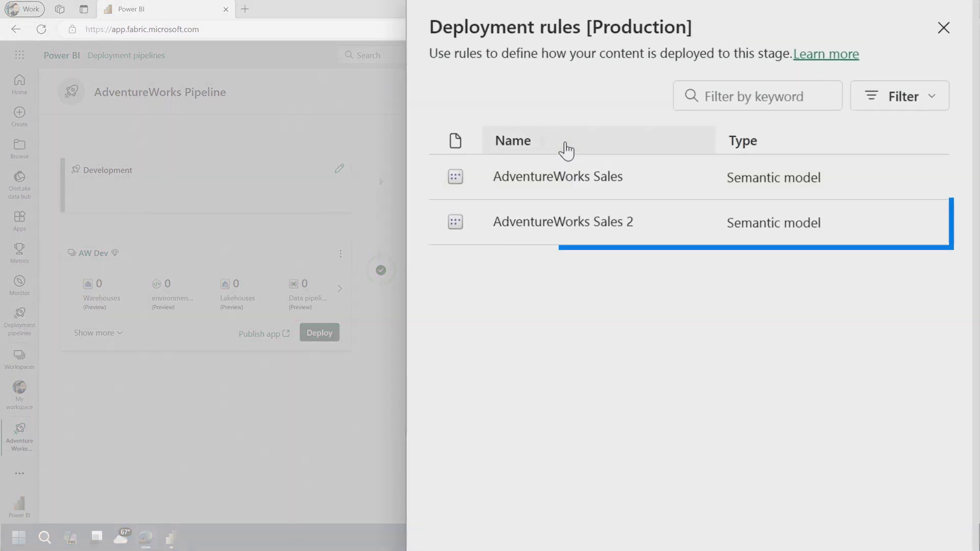
pyautogui.click(602, 226)
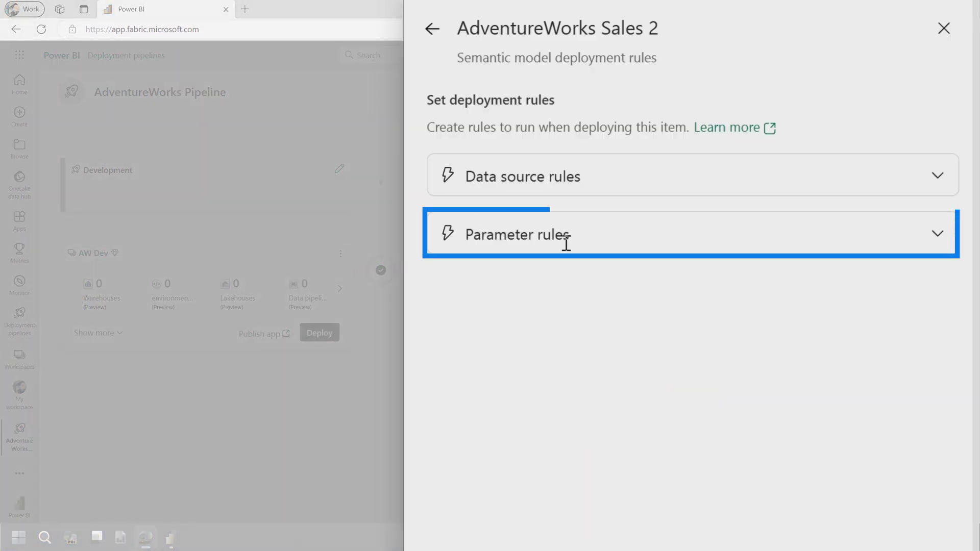
pyautogui.click(940, 235)
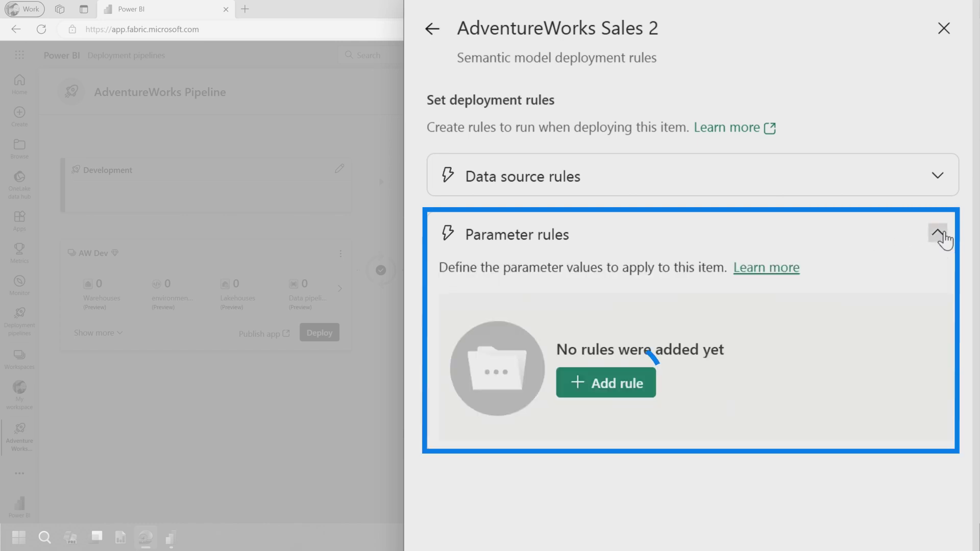
pyautogui.click(617, 385)
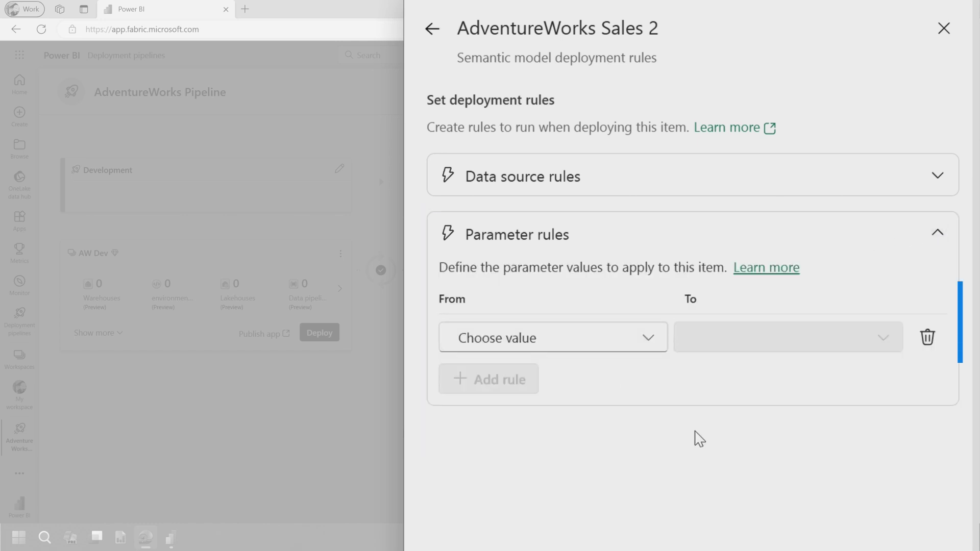
pyautogui.click(563, 342)
pyautogui.click(498, 412)
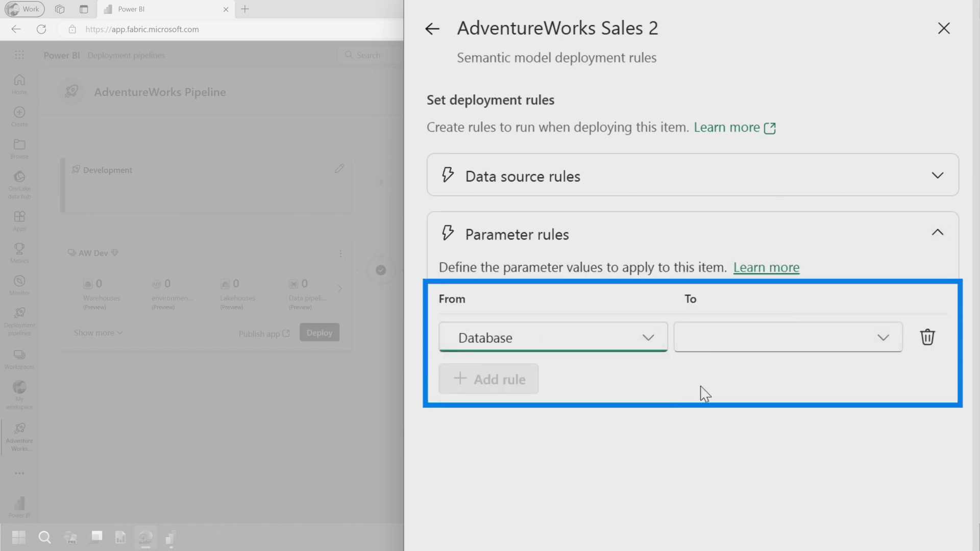
pyautogui.click(731, 408)
pyautogui.press('BackSpace')
pyautogui.press('BackSpace')
pyautogui.press('BackSpace')
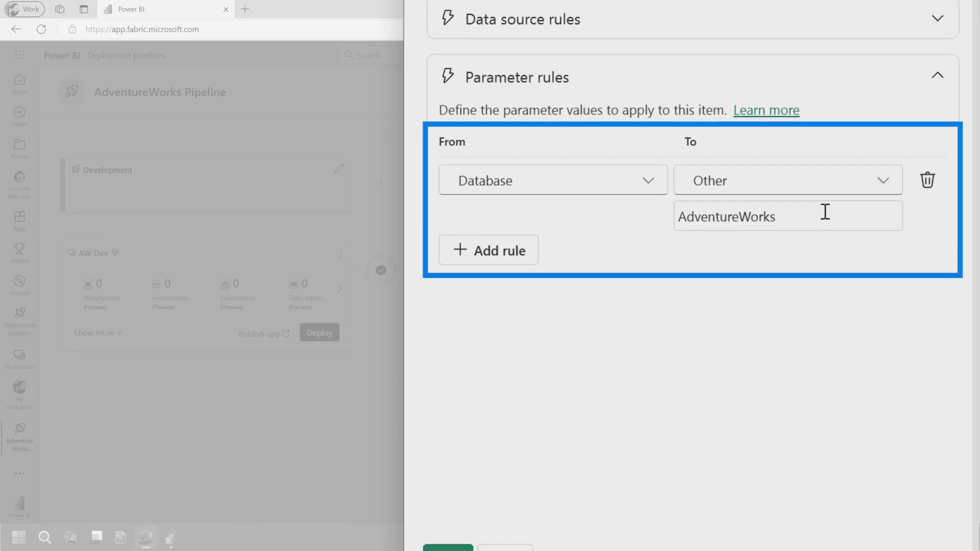
pyautogui.write('LT')
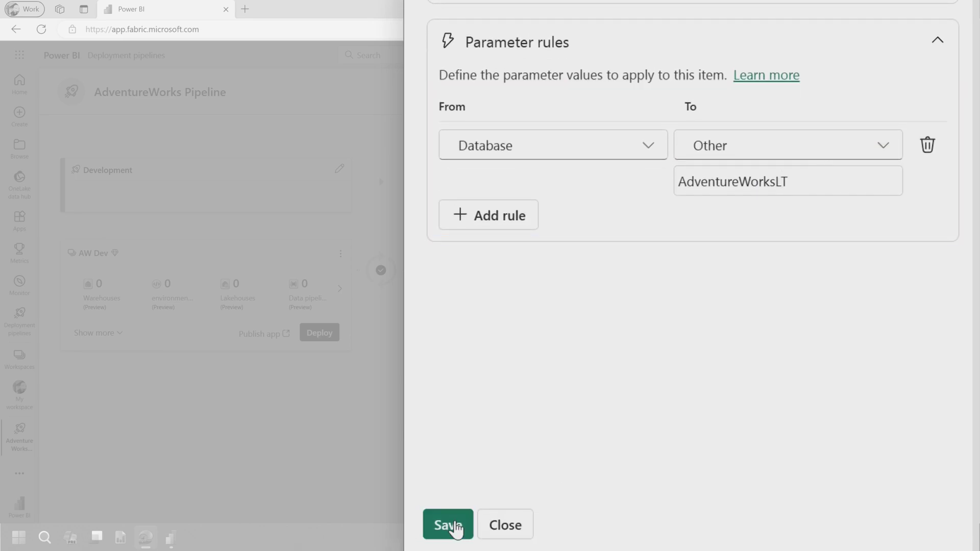
pyautogui.click(451, 527)
pyautogui.click(547, 531)
# Redeploy the updated AdventureWorks Sales 2 to Production at 7:04:08 AM.
pyautogui.click(616, 506)
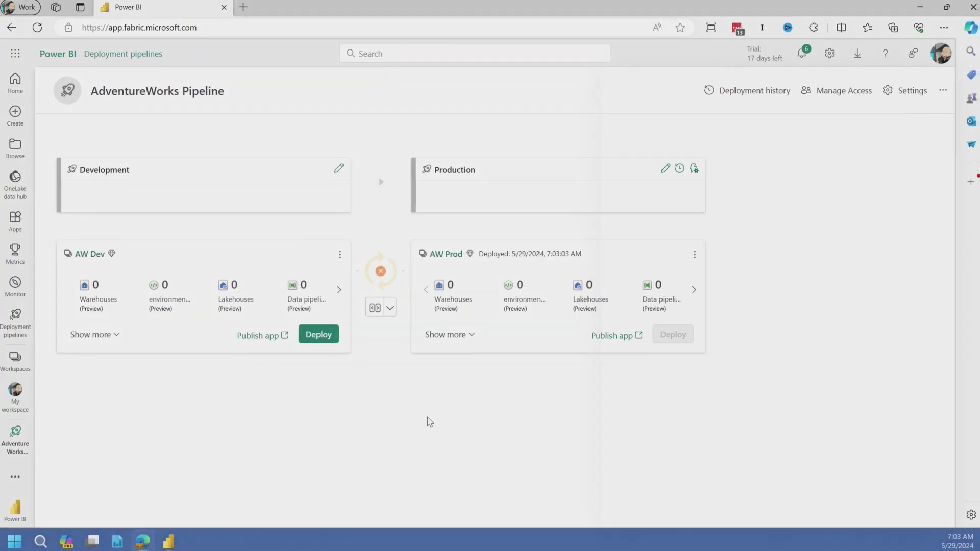
pyautogui.click(296, 381)
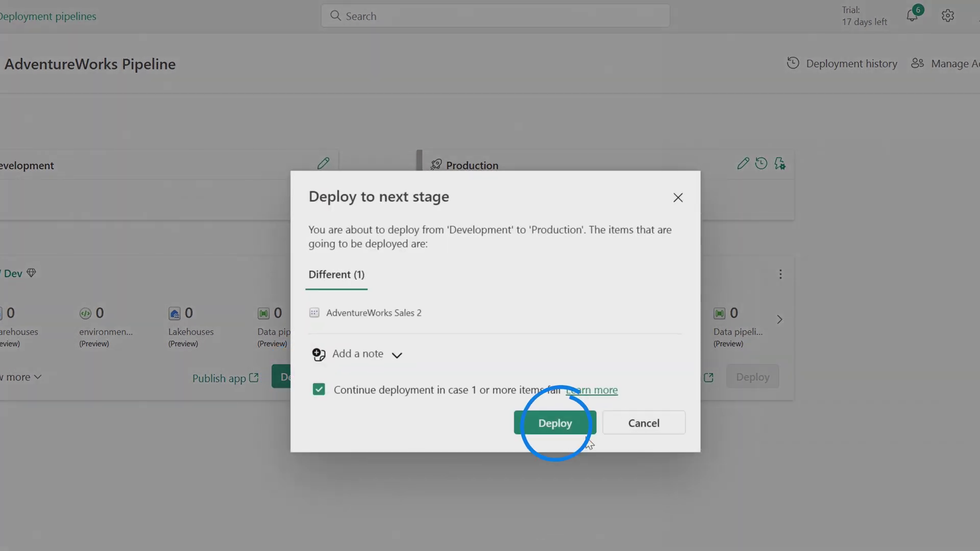
pyautogui.click(568, 427)
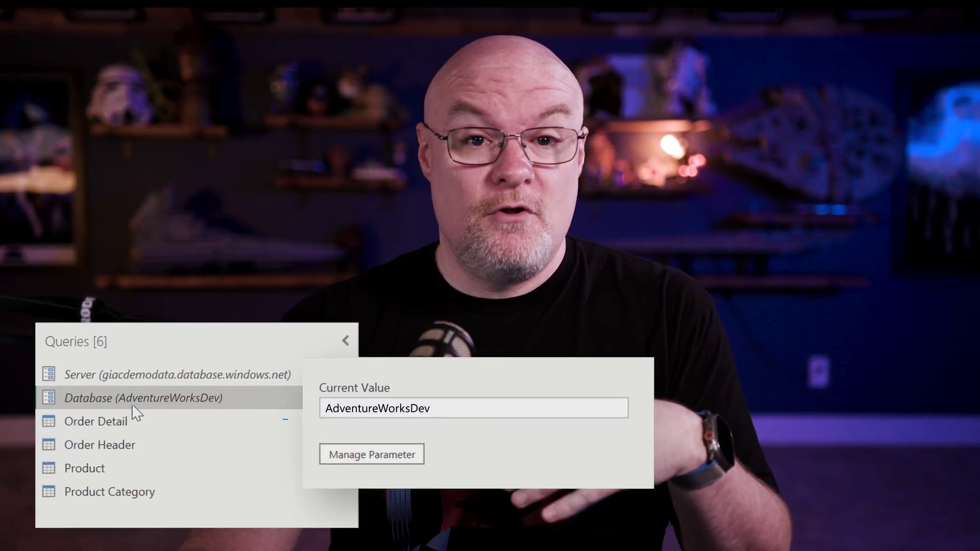
pyautogui.press('BackSpace')
pyautogui.press('BackSpace')
pyautogui.press('BackSpace')
pyautogui.write('LT')
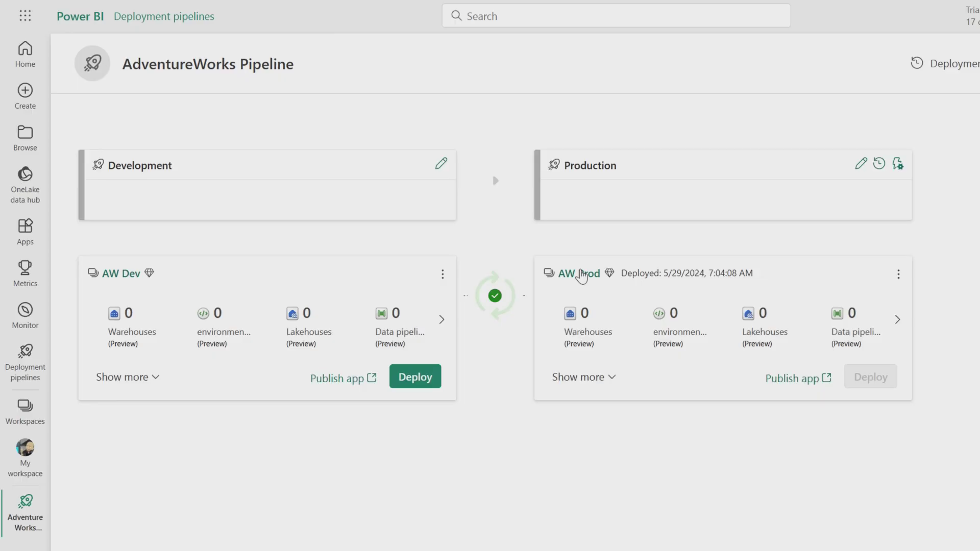
# Confirm the production AdventureWorks Sales 2 model's Database parameter is AdventureWorksLT.
pyautogui.click(582, 276)
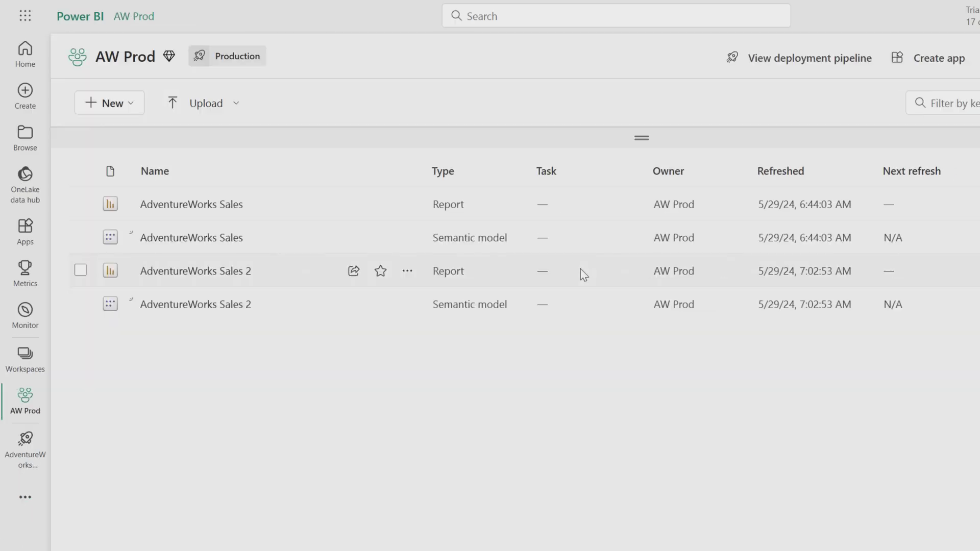
pyautogui.click(407, 306)
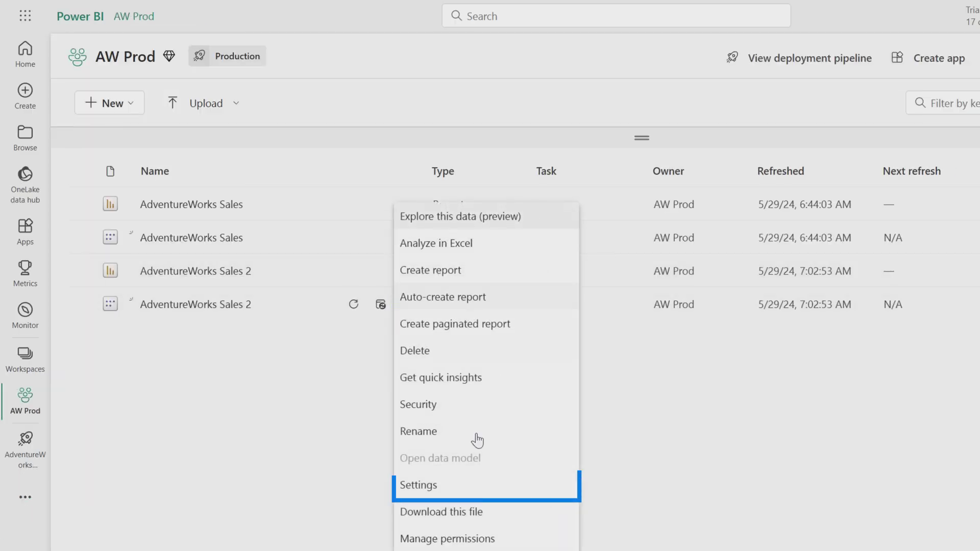
pyautogui.click(429, 483)
pyautogui.scroll(-3, 328, 406)
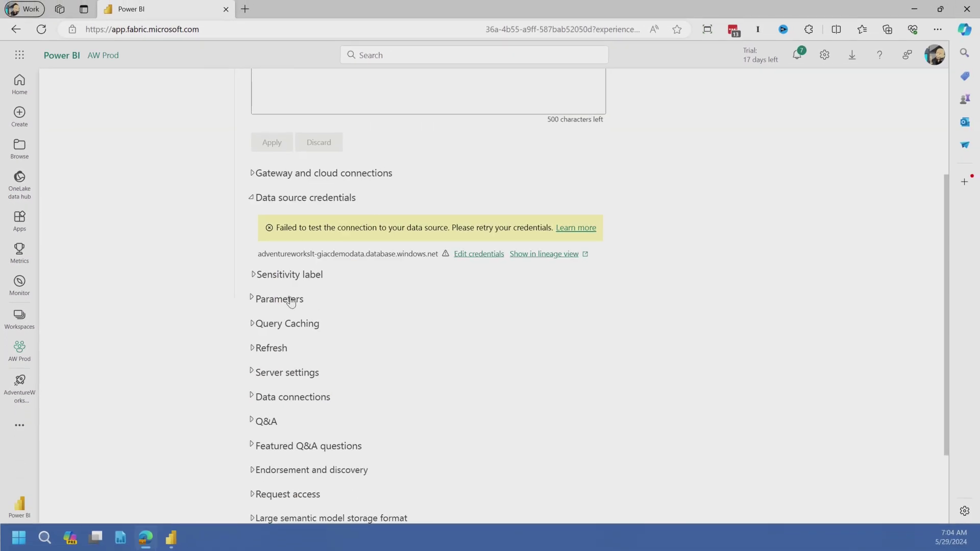
pyautogui.click(287, 300)
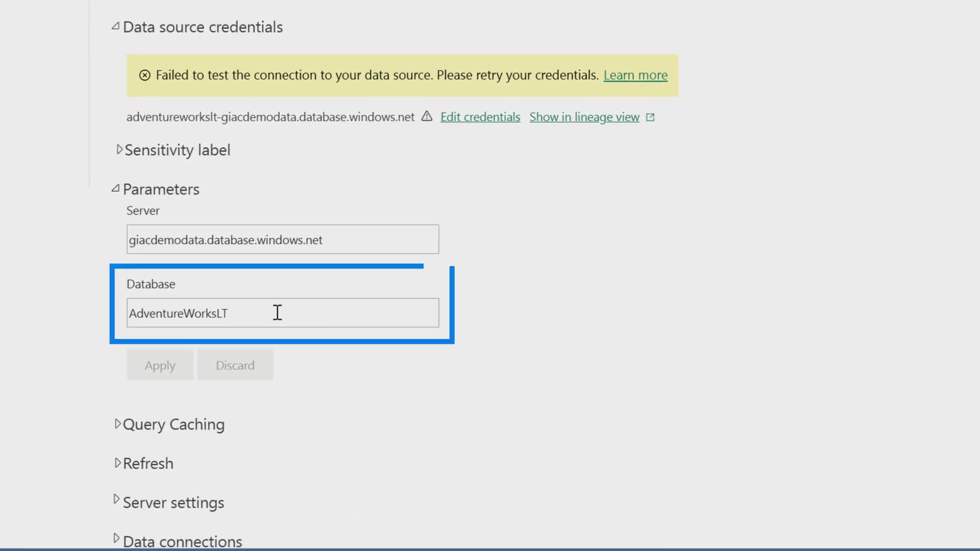